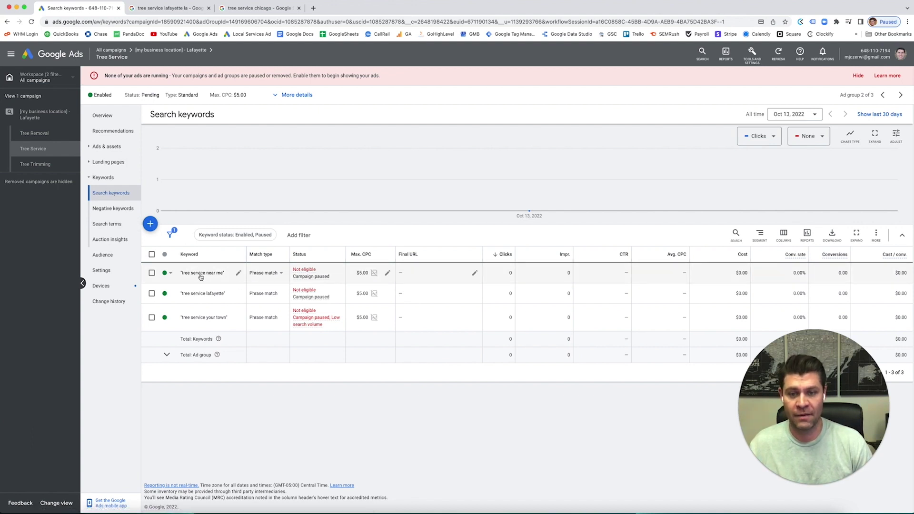
Step: Open the Tree Service ad group's empty negative keywords list and start a new entry
{"action": "left_click", "coordinate": [107, 209]}
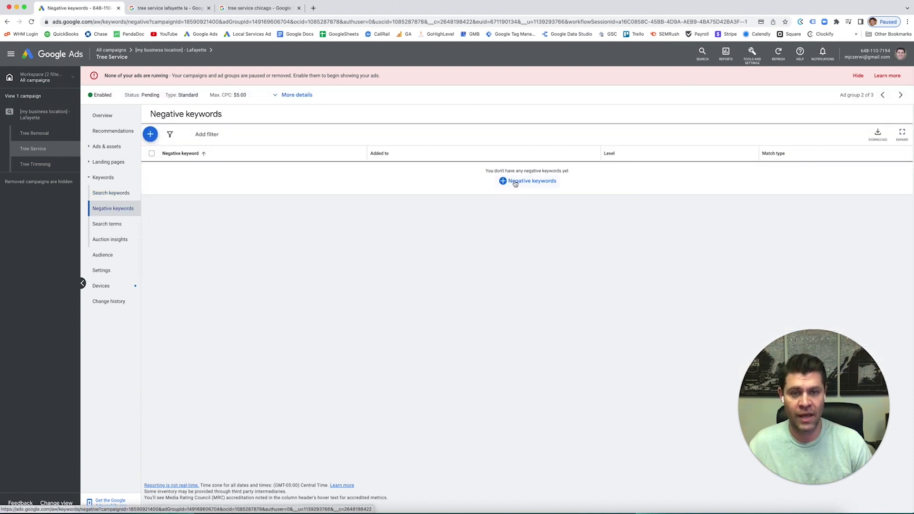
{"action": "left_click", "coordinate": [515, 183]}
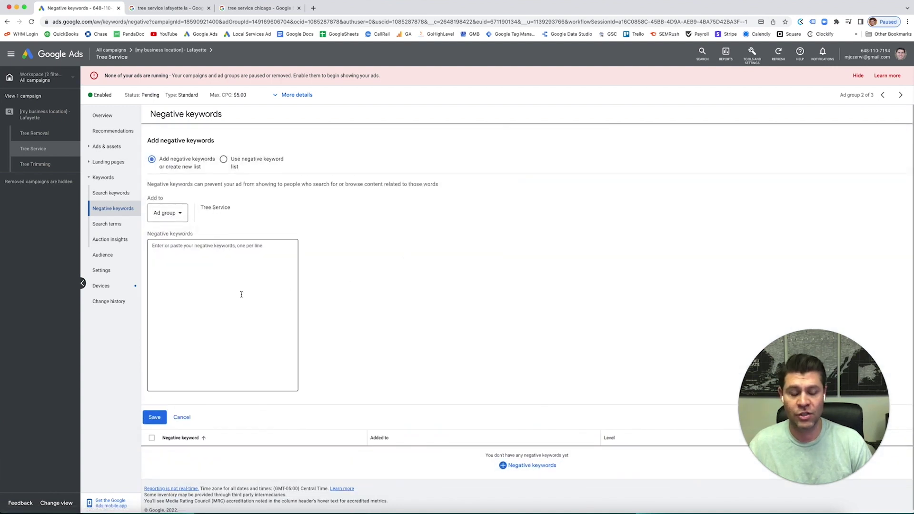
Step: Enter cards, card, plan and plans as the first Tree Service negative keywords
{"action": "left_click", "coordinate": [193, 277]}
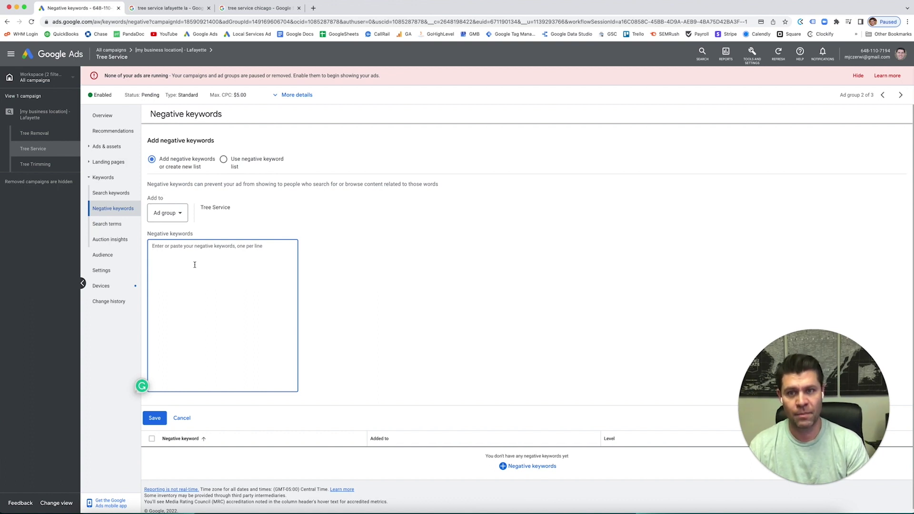
{"action": "type", "text": "cards "}
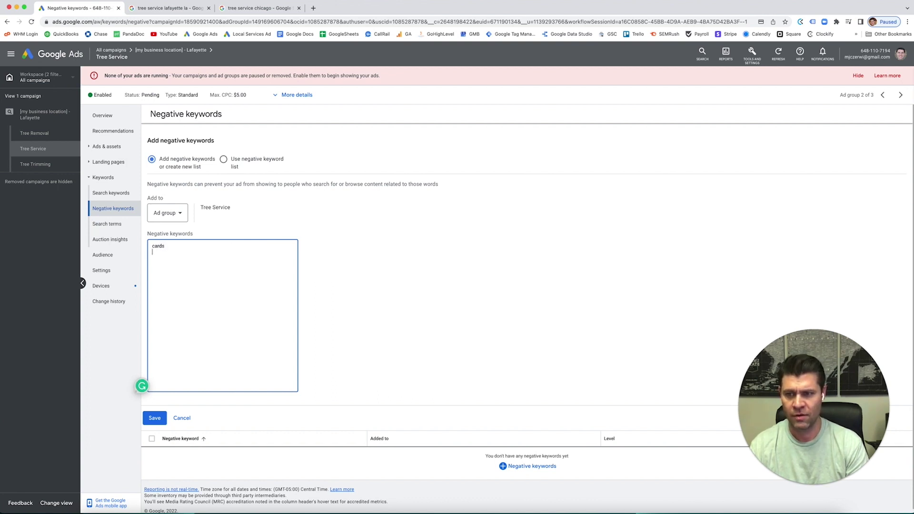
{"action": "type", "text": "card"}
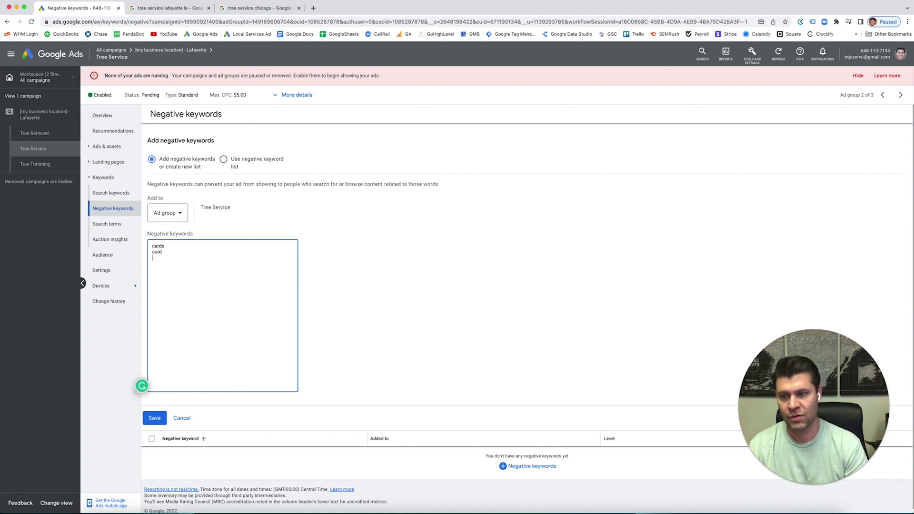
{"action": "type", "text": "bu"}
{"action": "key", "text": "BackSpace"}
{"action": "key", "text": "BackSpace"}
{"action": "key", "text": "BackSpace"}
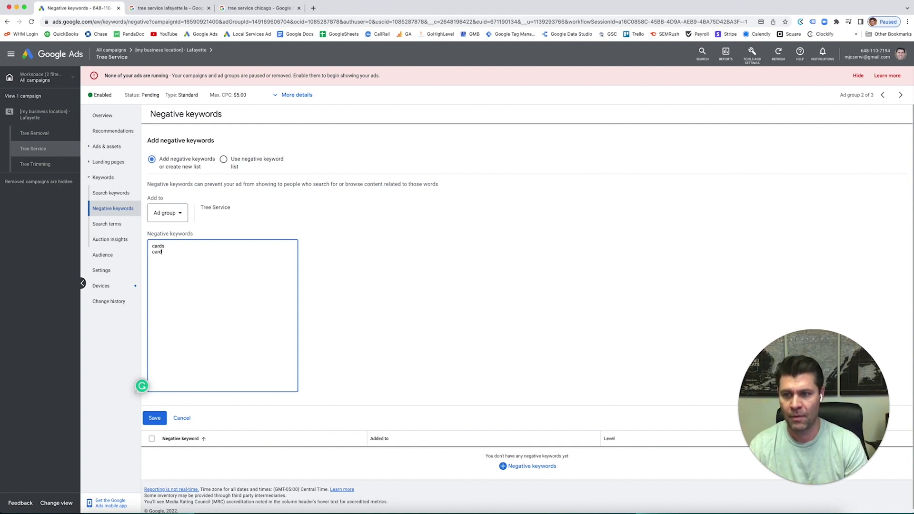
{"action": "type", "text": "plan"}
{"action": "key", "text": "Return"}
{"action": "type", "text": "pans"}
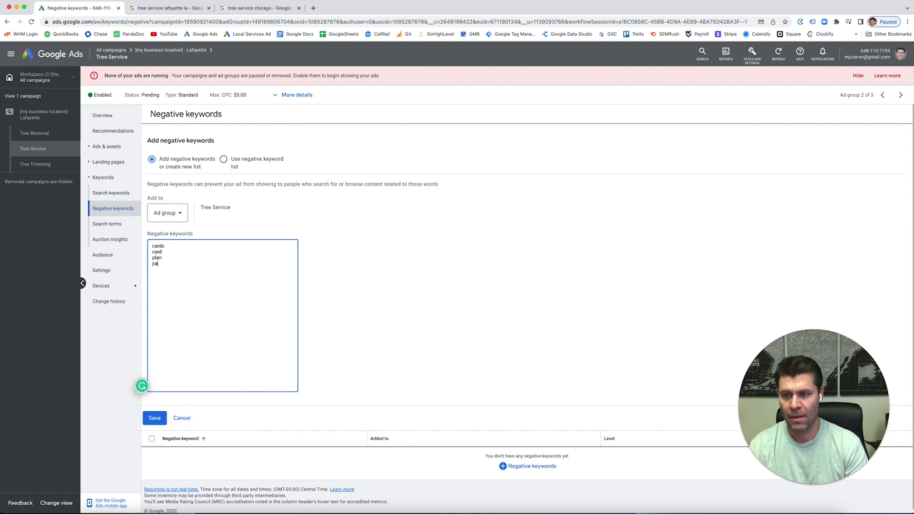
{"action": "key", "text": "BackSpace"}
{"action": "key", "text": "BackSpace"}
{"action": "key", "text": "BackSpace"}
{"action": "type", "text": "lans"}
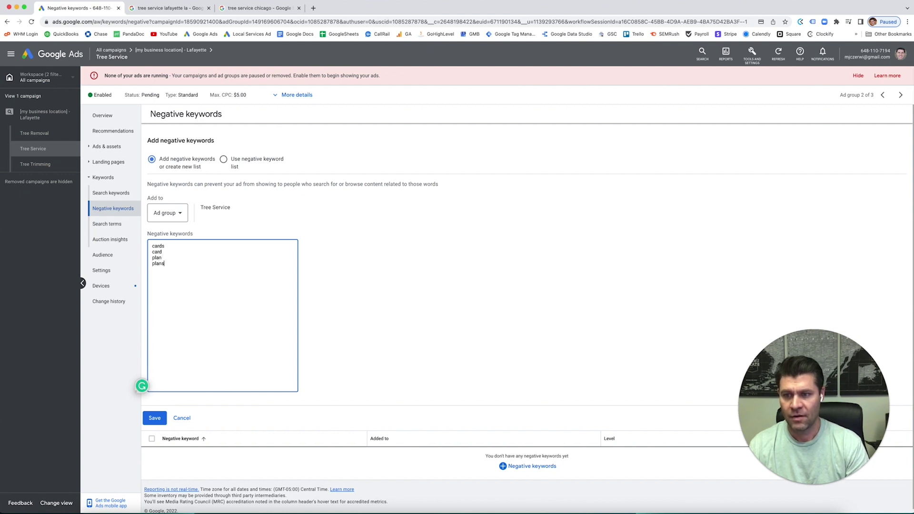
Step: Add equipment, cheap, free and donation, then save all eight negative keywords
{"action": "key", "text": "Return"}
{"action": "type", "text": "equ"}
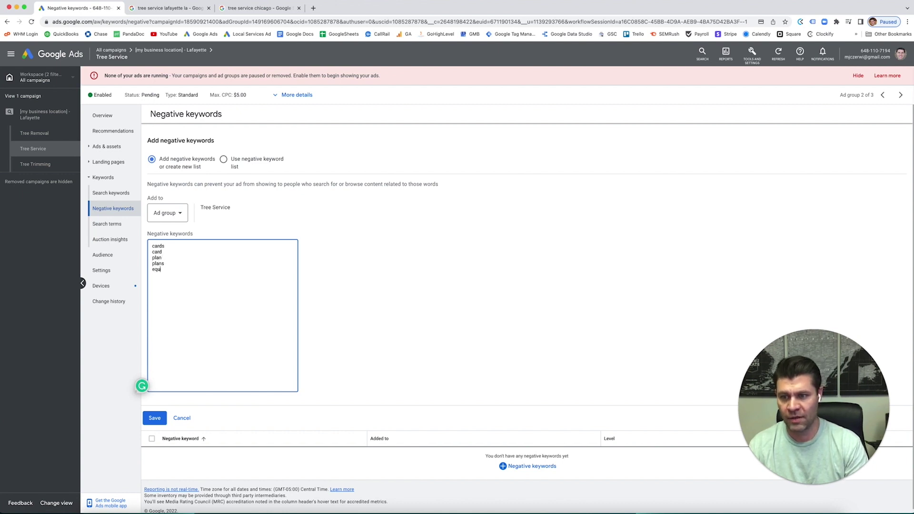
{"action": "type", "text": "ppment"}
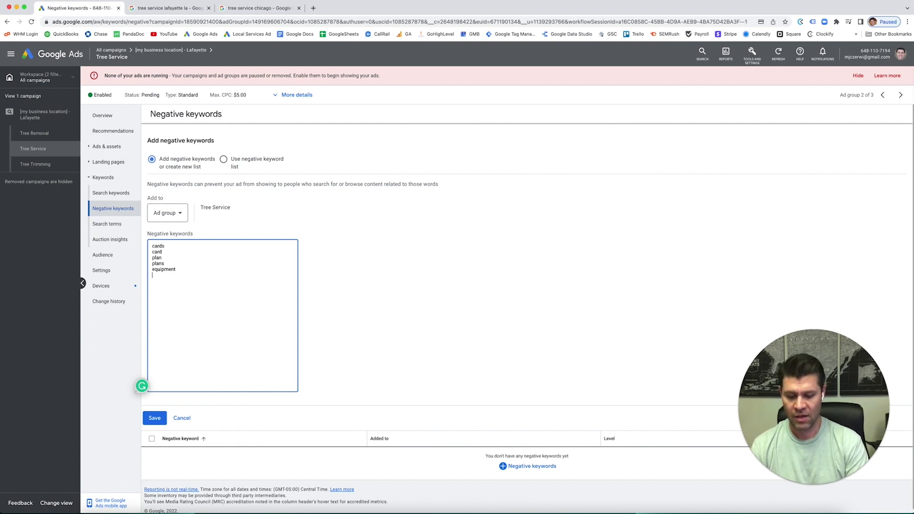
{"action": "type", "text": "ceha"}
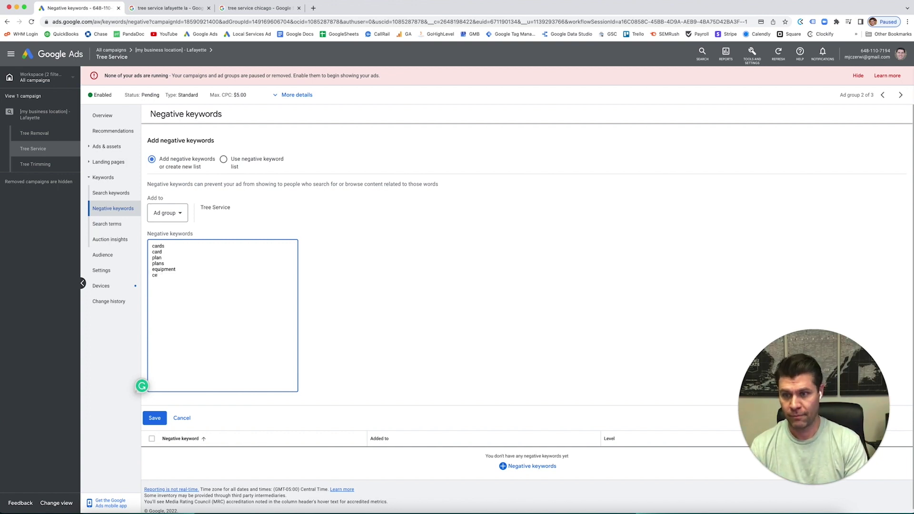
{"action": "key", "text": "BackSpace"}
{"action": "type", "text": "heap"}
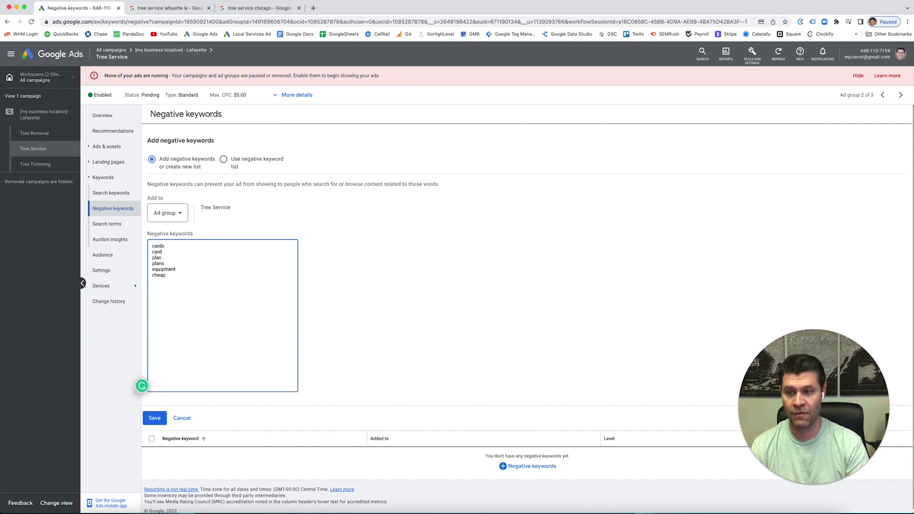
{"action": "type", "text": "fe"}
{"action": "key", "text": "BackSpace"}
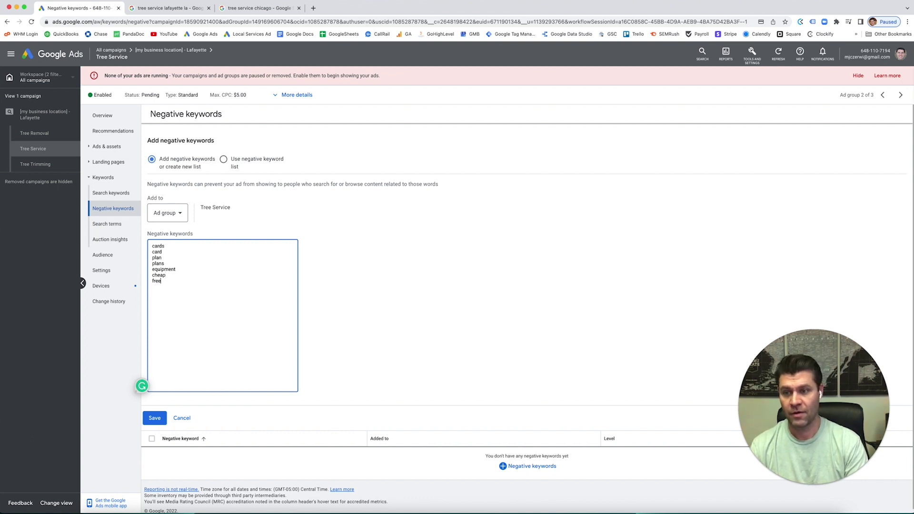
{"action": "type", "text": "ona"}
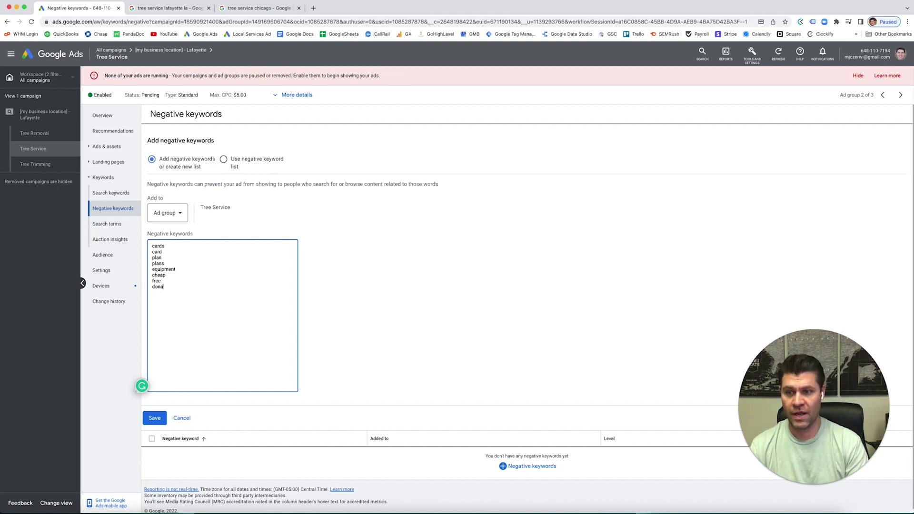
{"action": "type", "text": "teion"}
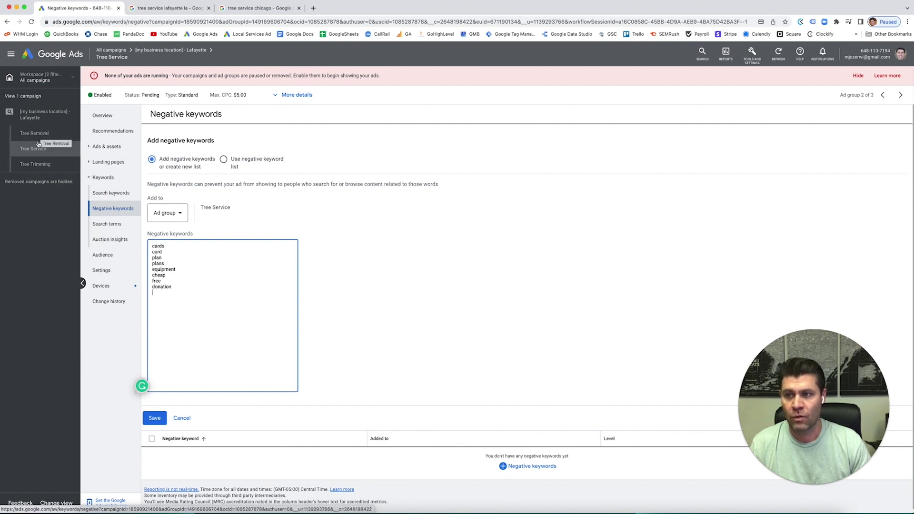
{"action": "left_click", "coordinate": [154, 419]}
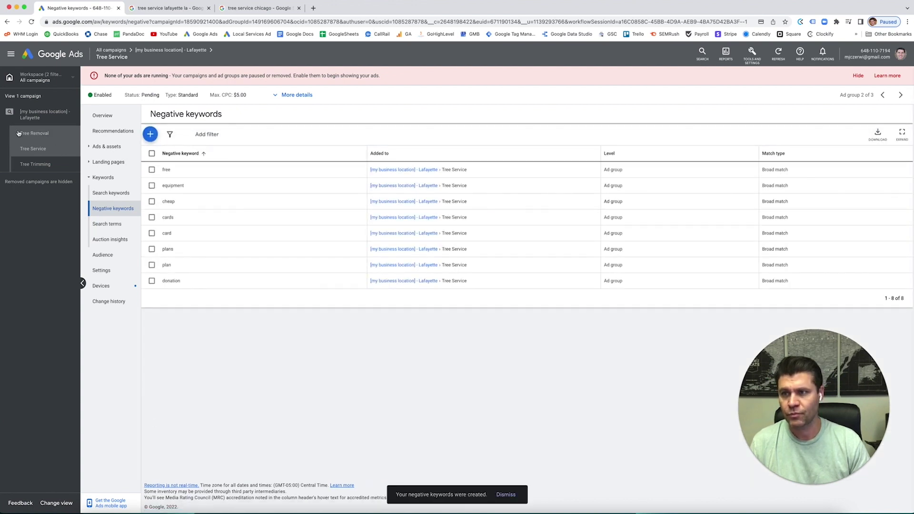
Step: Switch to the Tree Removal ad group and open its empty negative keywords list
{"action": "left_click", "coordinate": [19, 133]}
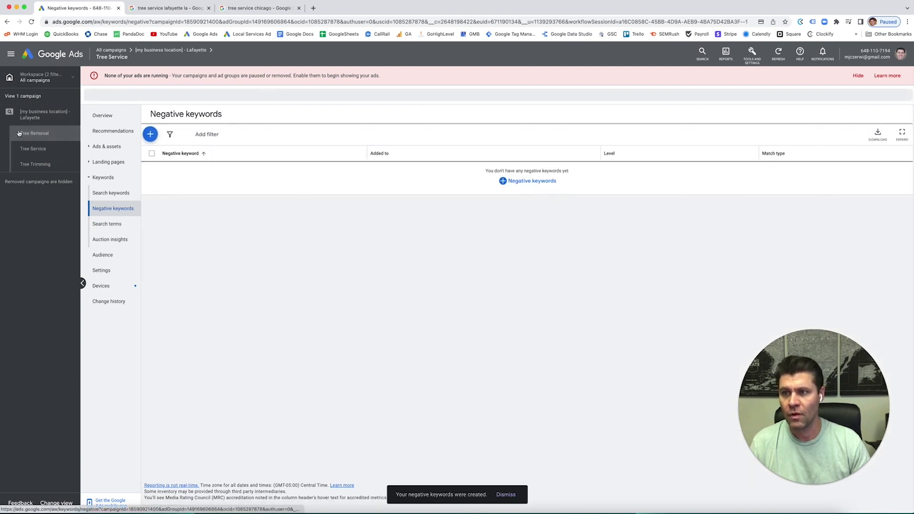
{"action": "left_click", "coordinate": [104, 189]}
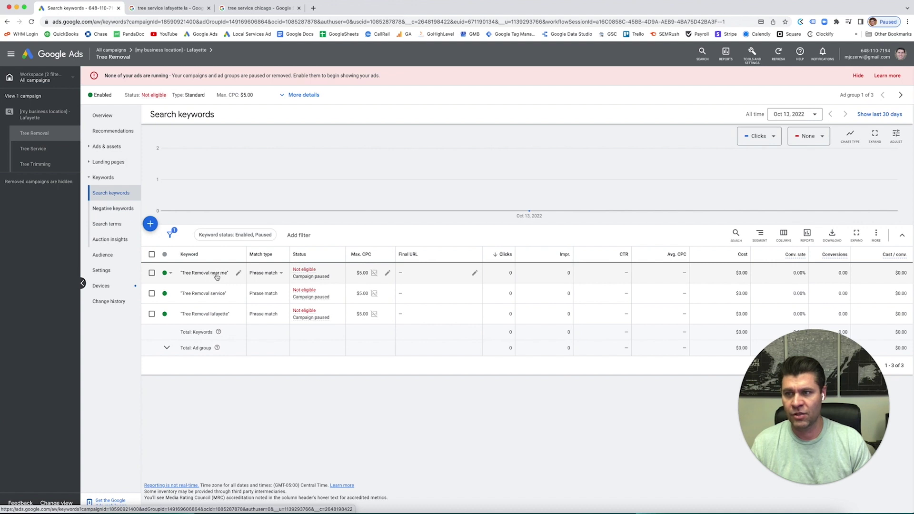
{"action": "left_click", "coordinate": [119, 213]}
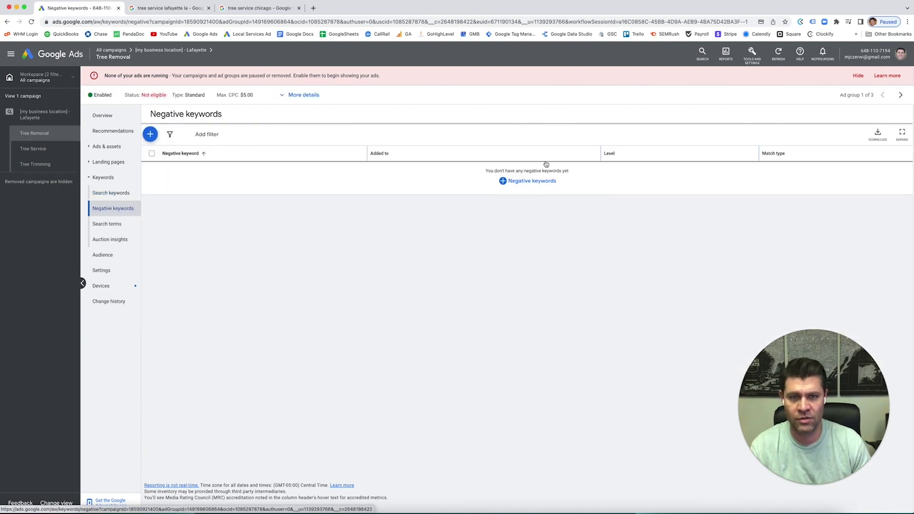
Step: Save stump, stumps, grind, grinding and grinder as Tree Removal negative keywords
{"action": "left_click", "coordinate": [523, 182]}
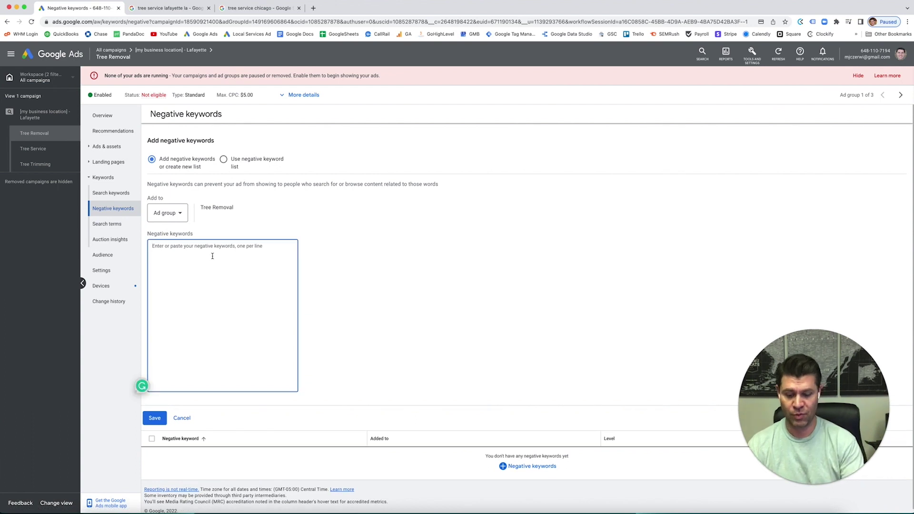
{"action": "type", "text": "stumpstump"}
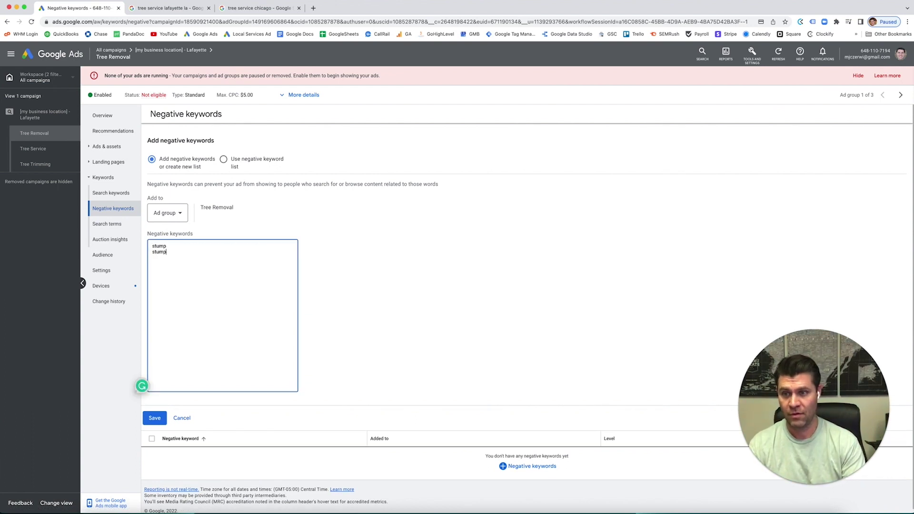
{"action": "type", "text": "sgr"}
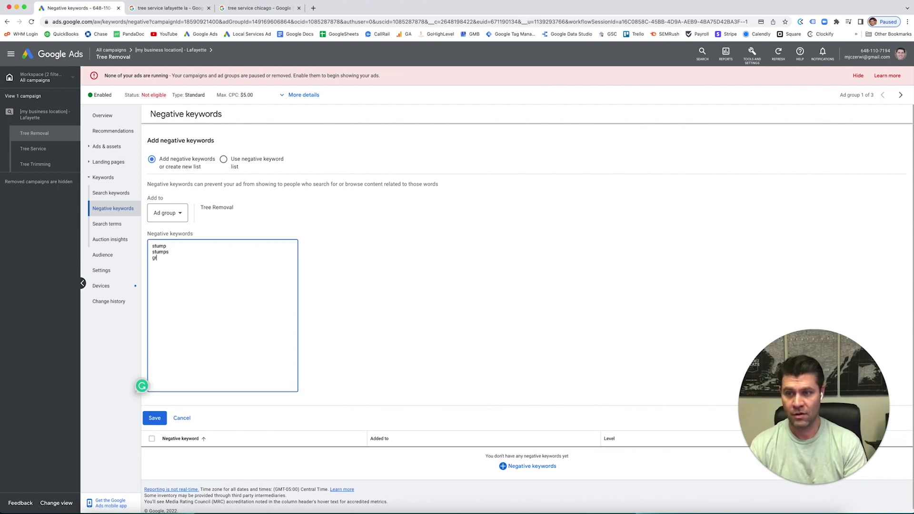
{"action": "type", "text": "id"}
{"action": "type", "text": "nd"}
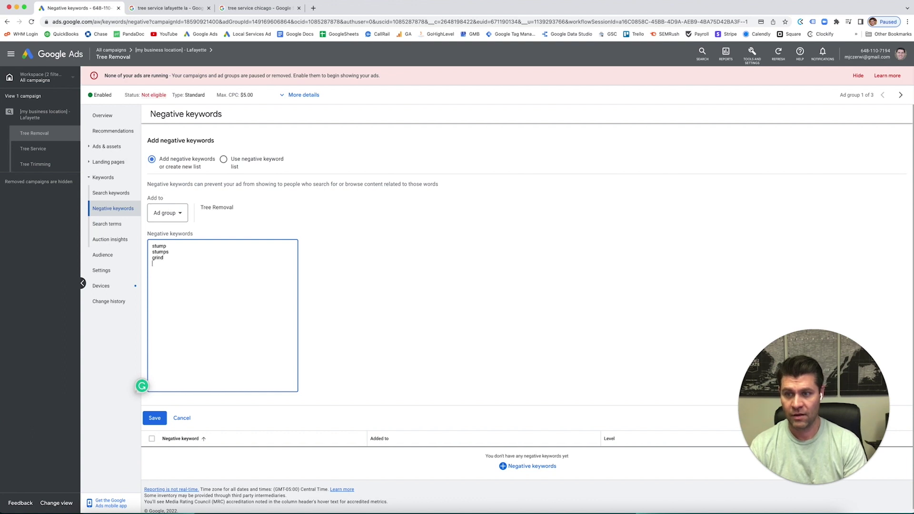
{"action": "type", "text": "gind"}
{"action": "key", "text": "BackSpace"}
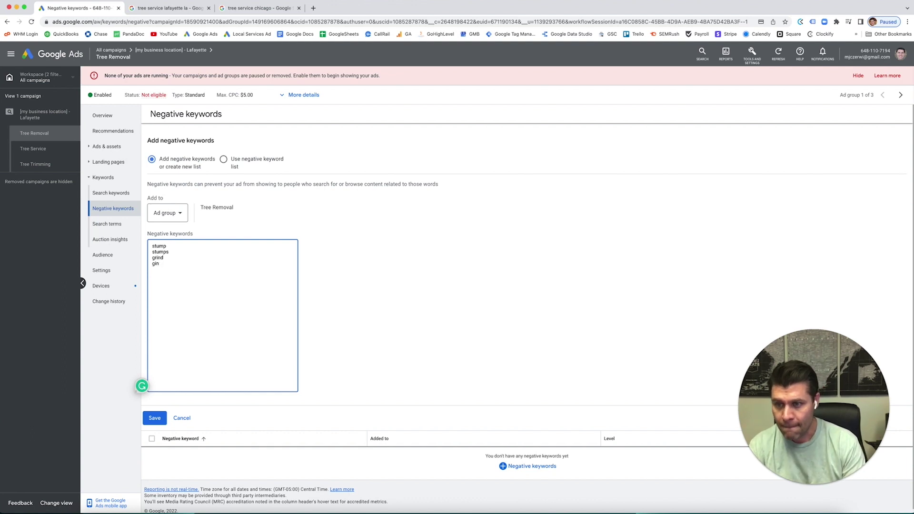
{"action": "type", "text": "nding"}
{"action": "key", "text": "Return"}
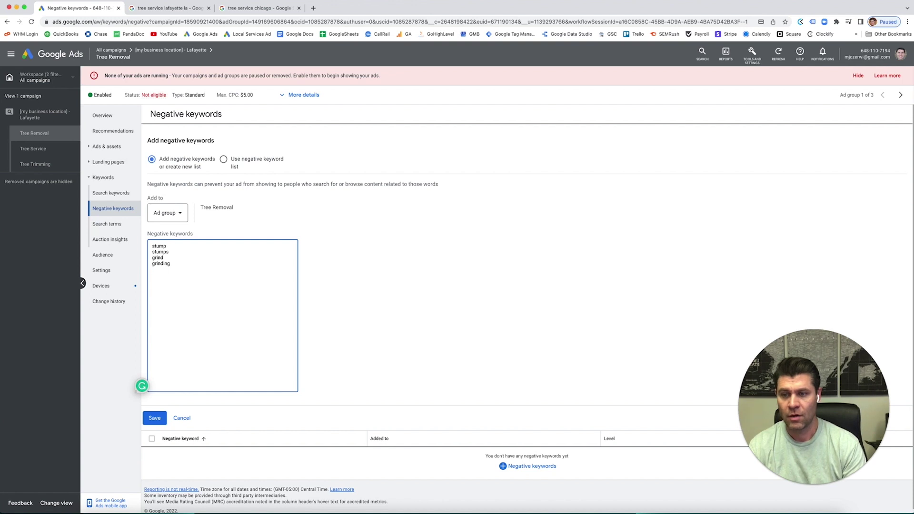
{"action": "type", "text": "gind"}
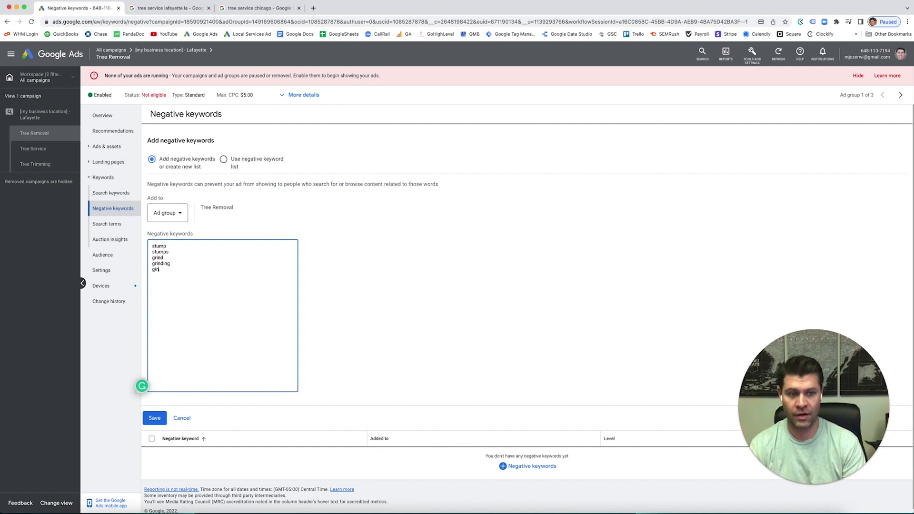
{"action": "type", "text": "re"}
{"action": "type", "text": "inder"}
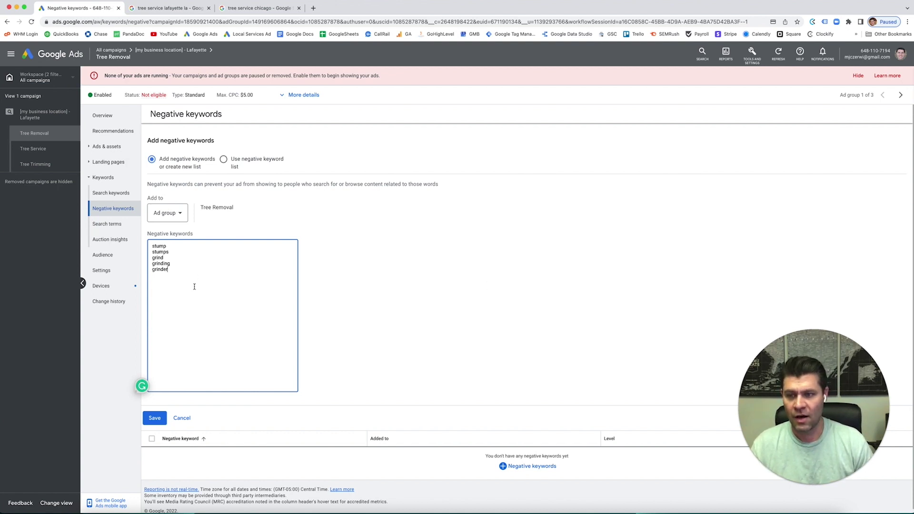
{"action": "left_click", "coordinate": [154, 418]}
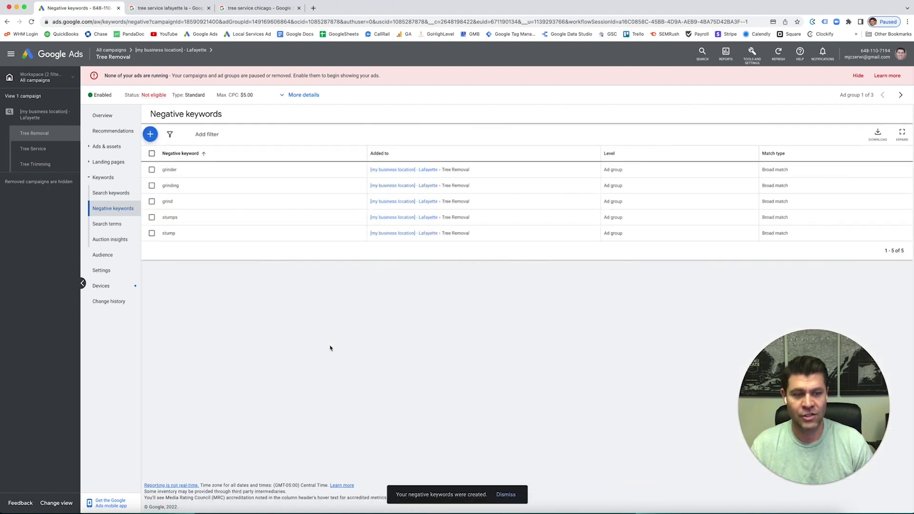
Step: Scroll through the ad group's search terms report and highlight the 'belvidere il' query
{"action": "left_click", "coordinate": [116, 194]}
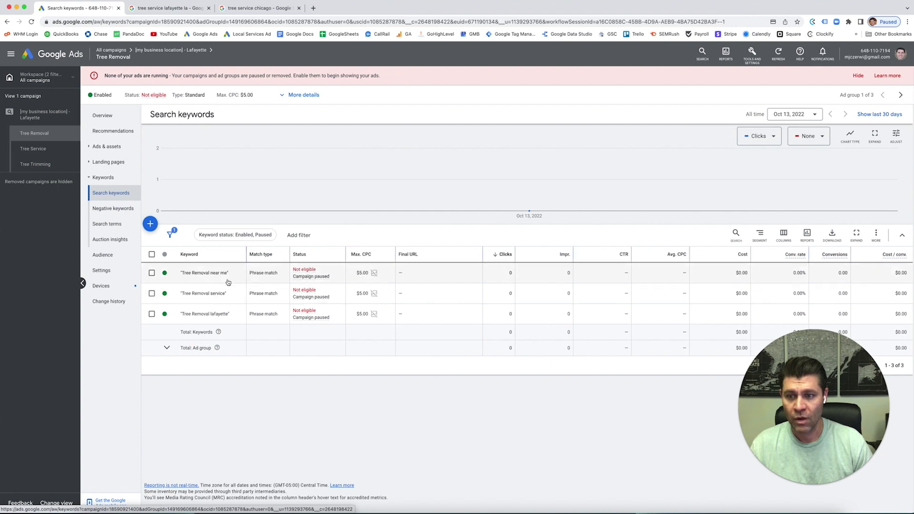
{"action": "left_click", "coordinate": [103, 224]}
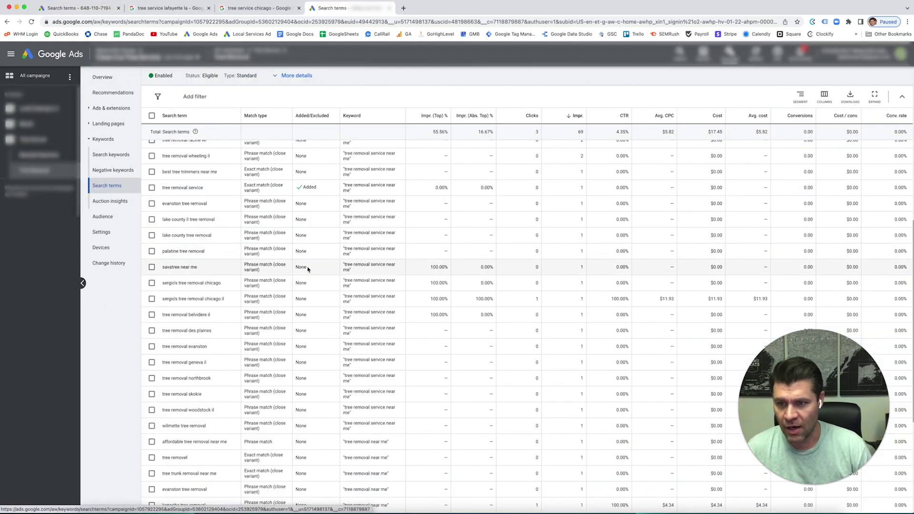
{"action": "scroll", "coordinate": [300, 262], "scroll_direction": "up", "scroll_amount": 5}
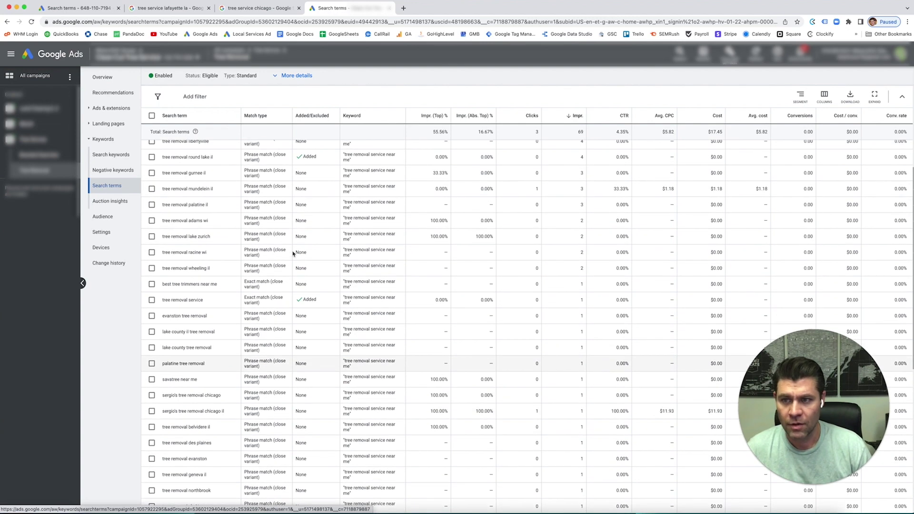
{"action": "scroll", "coordinate": [217, 217], "scroll_direction": "down", "scroll_amount": 2}
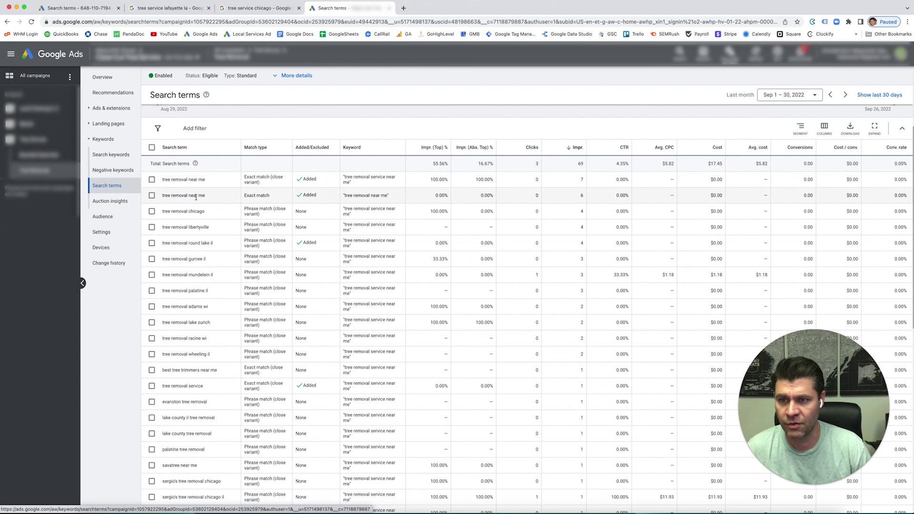
{"action": "scroll", "coordinate": [216, 223], "scroll_direction": "down", "scroll_amount": 1}
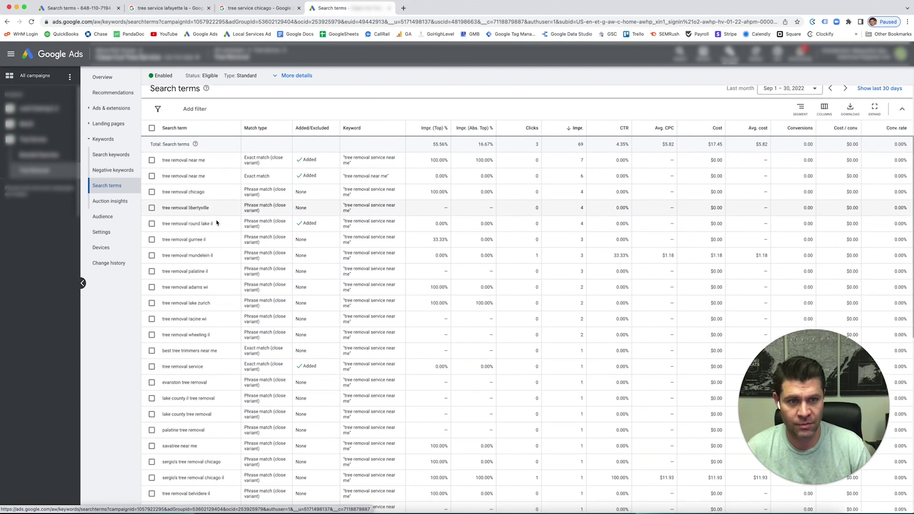
{"action": "scroll", "coordinate": [217, 222], "scroll_direction": "down", "scroll_amount": 5}
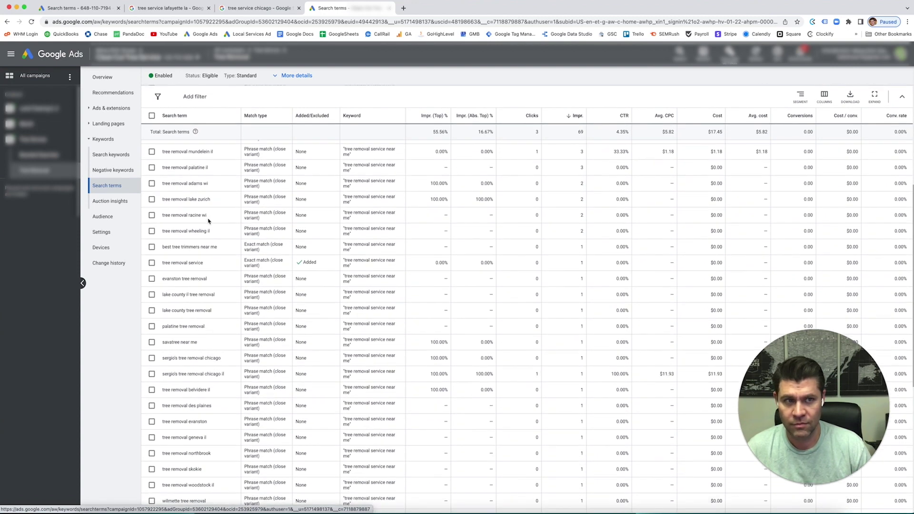
{"action": "scroll", "coordinate": [208, 221], "scroll_direction": "down", "scroll_amount": 4}
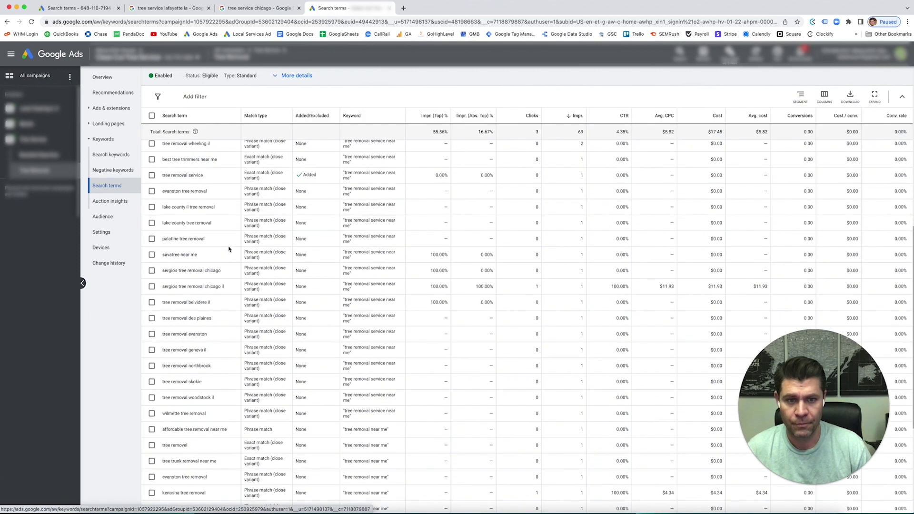
{"action": "scroll", "coordinate": [201, 253], "scroll_direction": "down", "scroll_amount": 3}
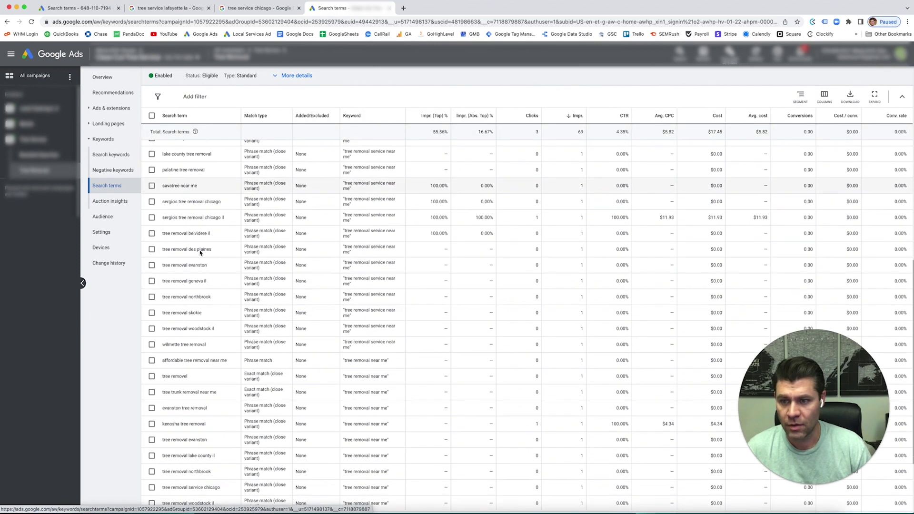
{"action": "scroll", "coordinate": [200, 252], "scroll_direction": "down", "scroll_amount": 5}
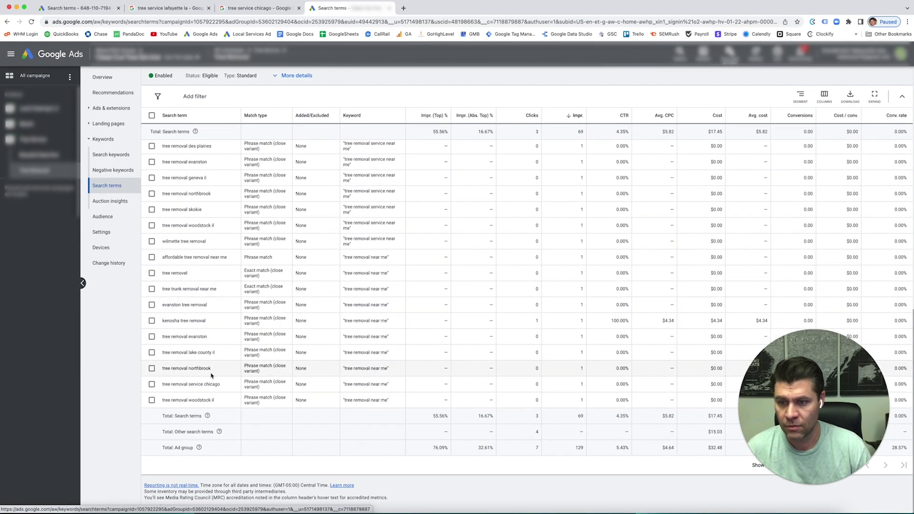
{"action": "scroll", "coordinate": [204, 231], "scroll_direction": "up", "scroll_amount": 3}
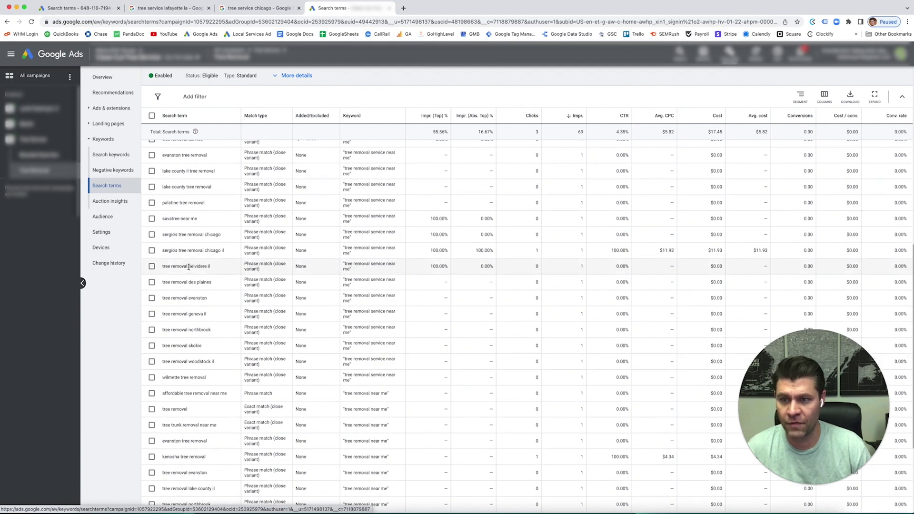
{"action": "left_click_drag", "start_coordinate": [188, 267], "coordinate": [234, 267]}
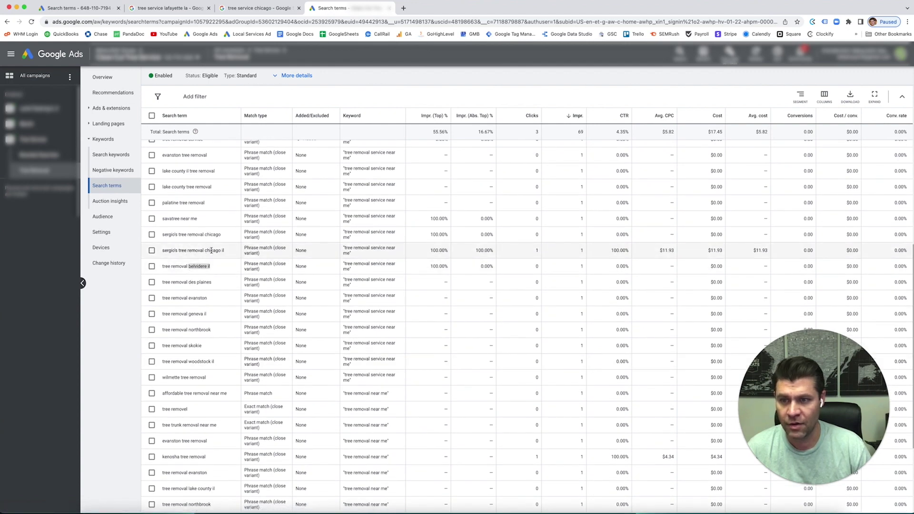
{"action": "left_click_drag", "start_coordinate": [205, 251], "coordinate": [237, 253]}
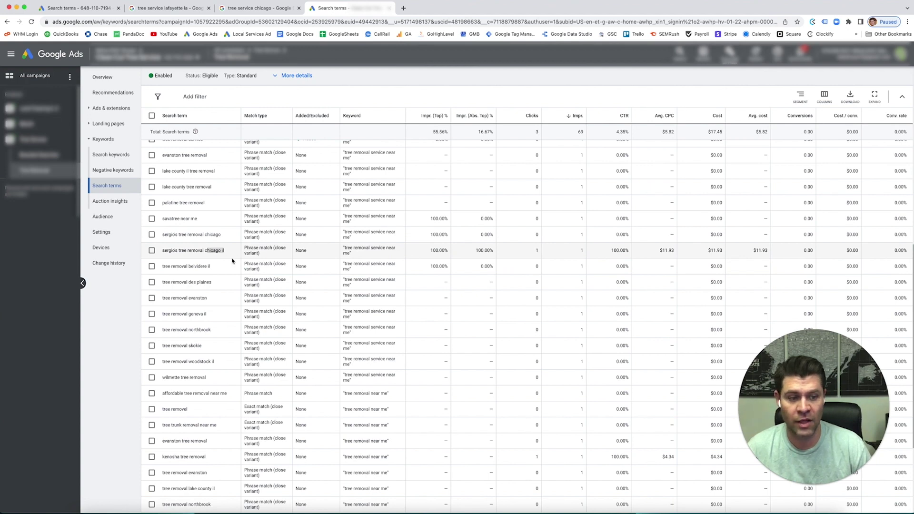
{"action": "left_click_drag", "start_coordinate": [177, 250], "coordinate": [156, 250]}
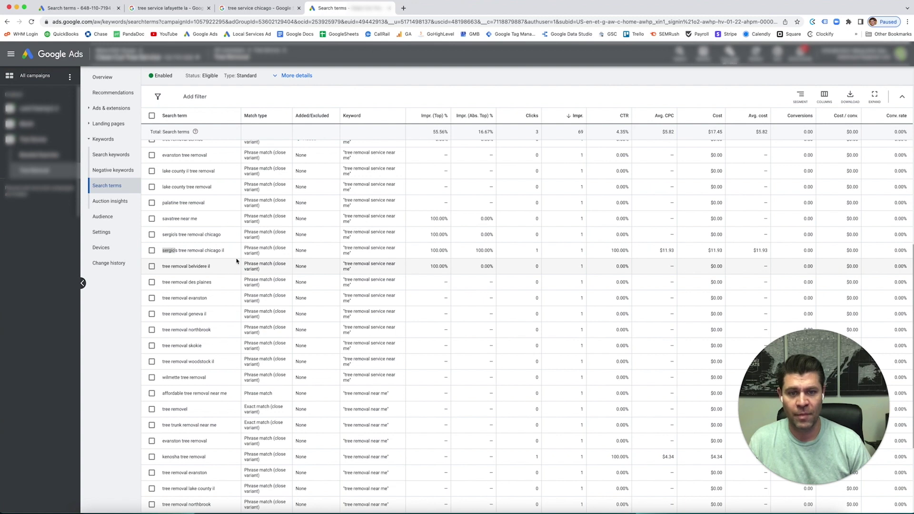
{"action": "double_click", "coordinate": [173, 219]}
{"action": "double_click", "coordinate": [169, 250]}
{"action": "scroll", "coordinate": [214, 300], "scroll_direction": "down", "scroll_amount": 3}
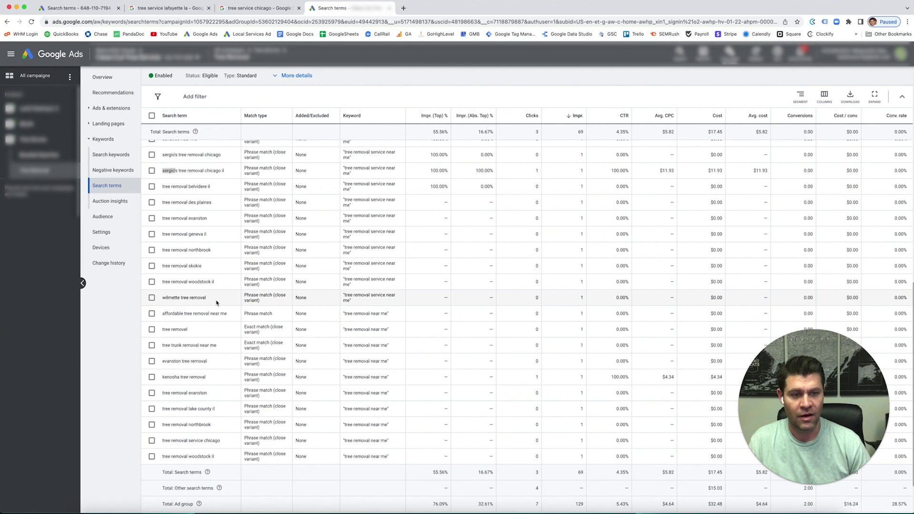
{"action": "scroll", "coordinate": [217, 303], "scroll_direction": "up", "scroll_amount": 2}
{"action": "scroll", "coordinate": [217, 303], "scroll_direction": "up", "scroll_amount": 2}
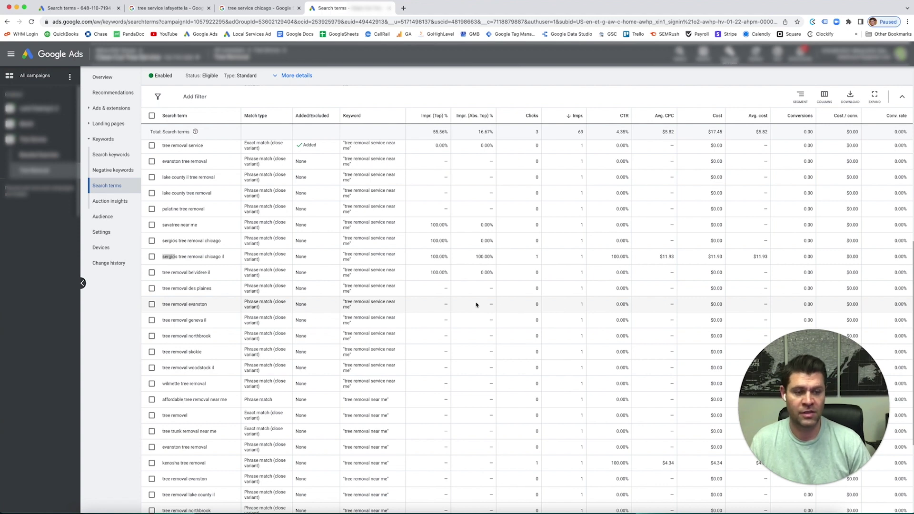
{"action": "left_click", "coordinate": [113, 170]}
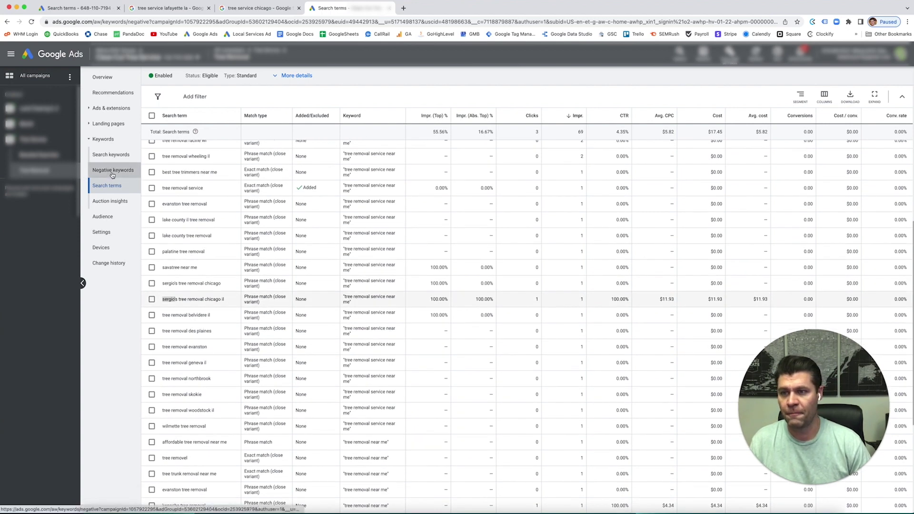
Step: Skim the other ad group's long negative list, close its tab, and reopen Tree Removal's negatives
{"action": "scroll", "coordinate": [379, 276], "scroll_direction": "down", "scroll_amount": 10}
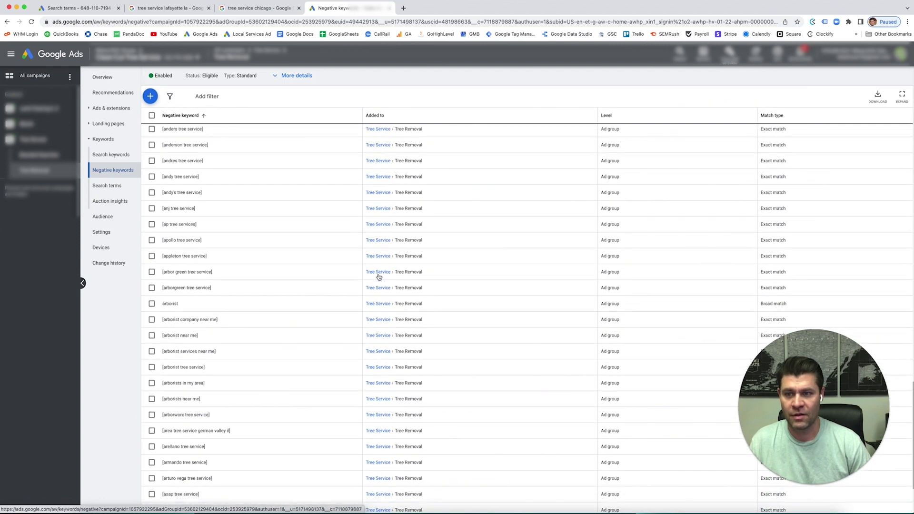
{"action": "scroll", "coordinate": [306, 284], "scroll_direction": "up", "scroll_amount": 10}
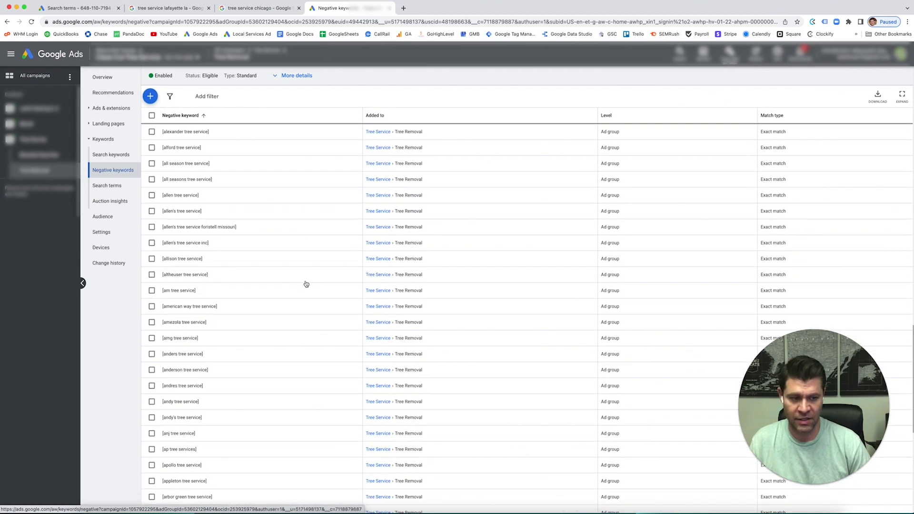
{"action": "scroll", "coordinate": [306, 284], "scroll_direction": "down", "scroll_amount": 10}
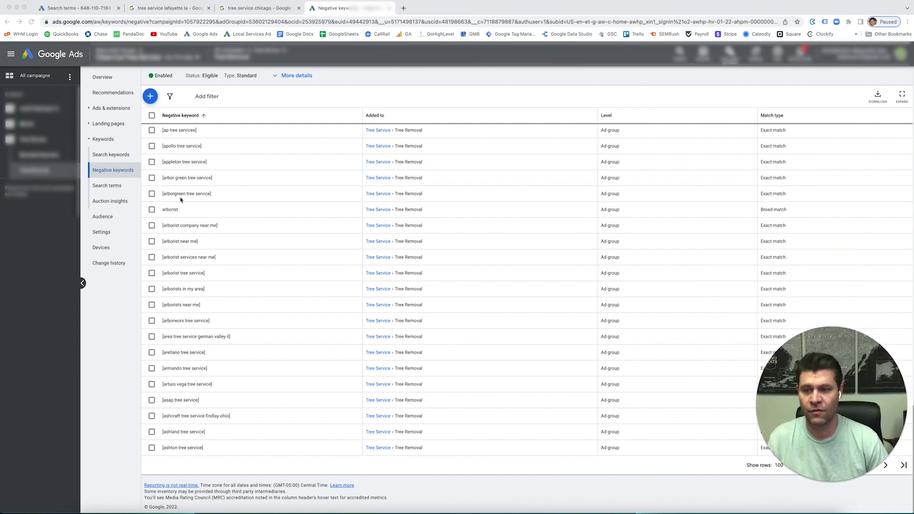
{"action": "scroll", "coordinate": [232, 223], "scroll_direction": "up", "scroll_amount": 15}
{"action": "scroll", "coordinate": [232, 223], "scroll_direction": "up", "scroll_amount": 2}
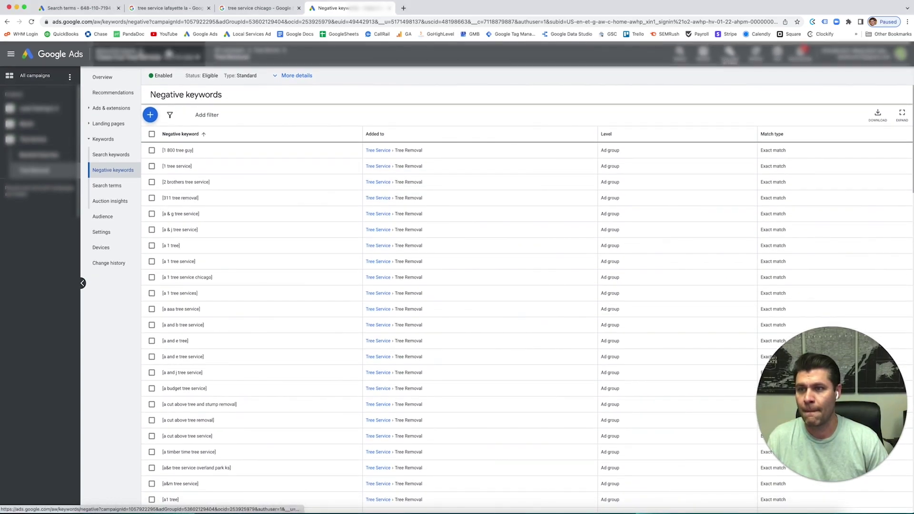
{"action": "key", "text": "ctrl+w"}
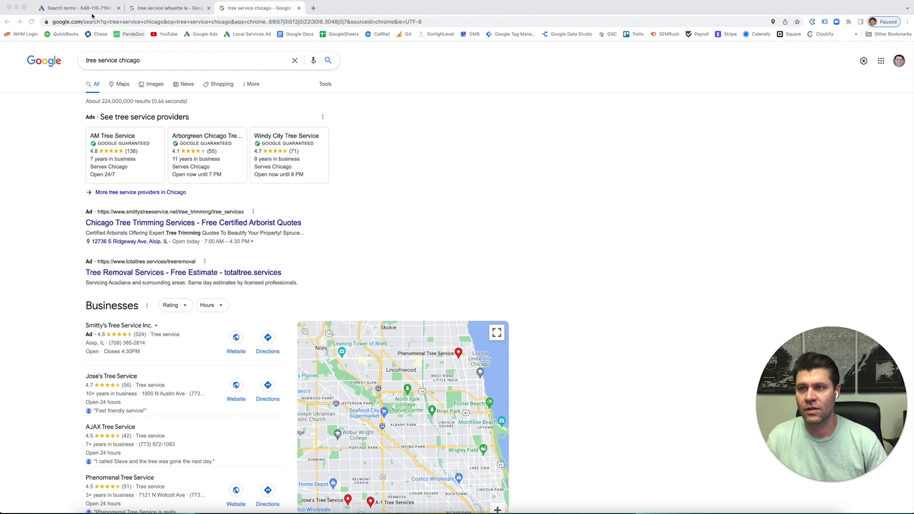
{"action": "left_click", "coordinate": [77, 8]}
{"action": "left_click", "coordinate": [113, 208]}
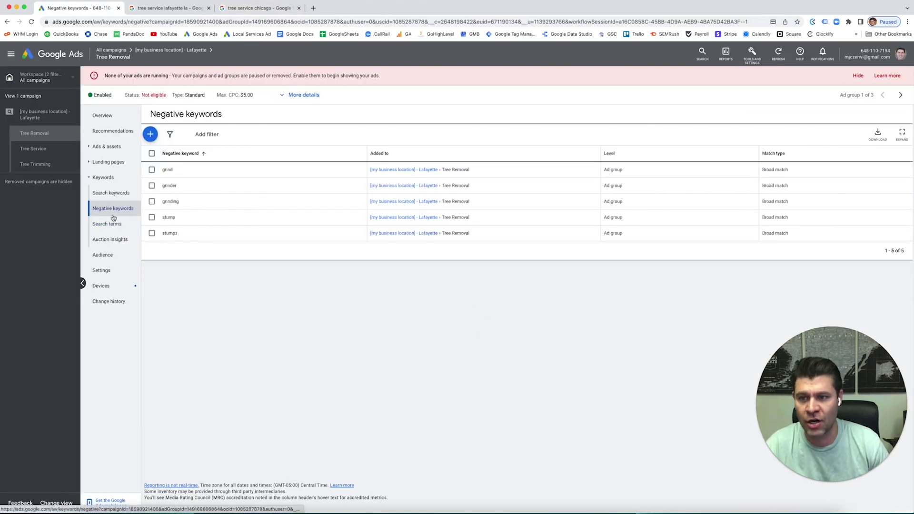
Step: Recheck Tree Removal's search terms, then open the Tree Service ad group via the Lafayette campaign
{"action": "left_click", "coordinate": [112, 223]}
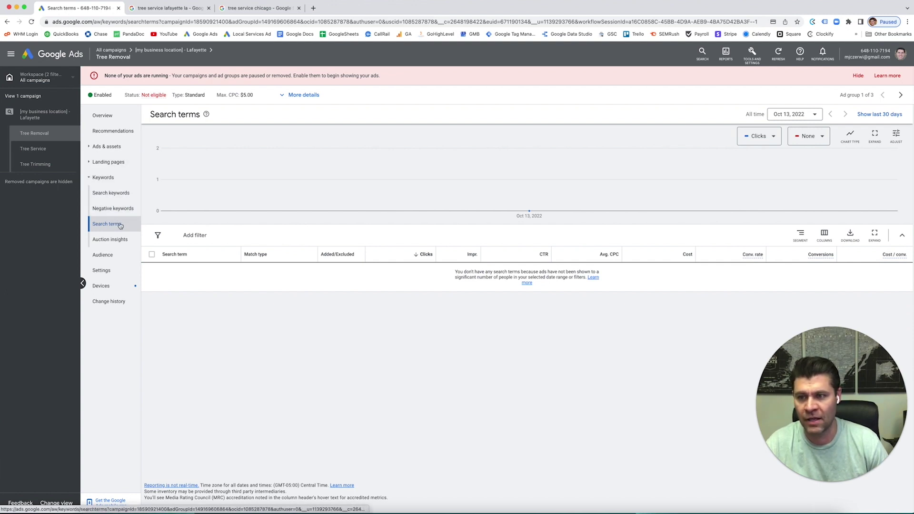
{"action": "left_click", "coordinate": [30, 113]}
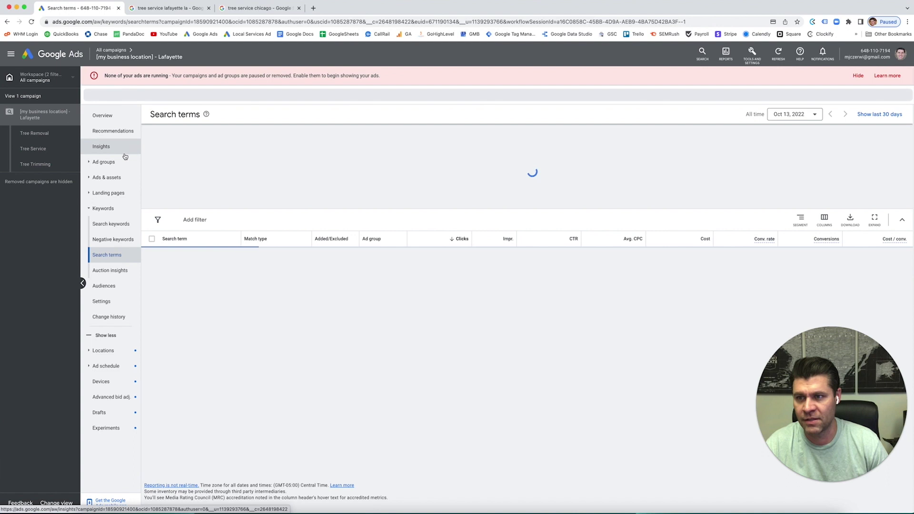
{"action": "left_click", "coordinate": [33, 148]}
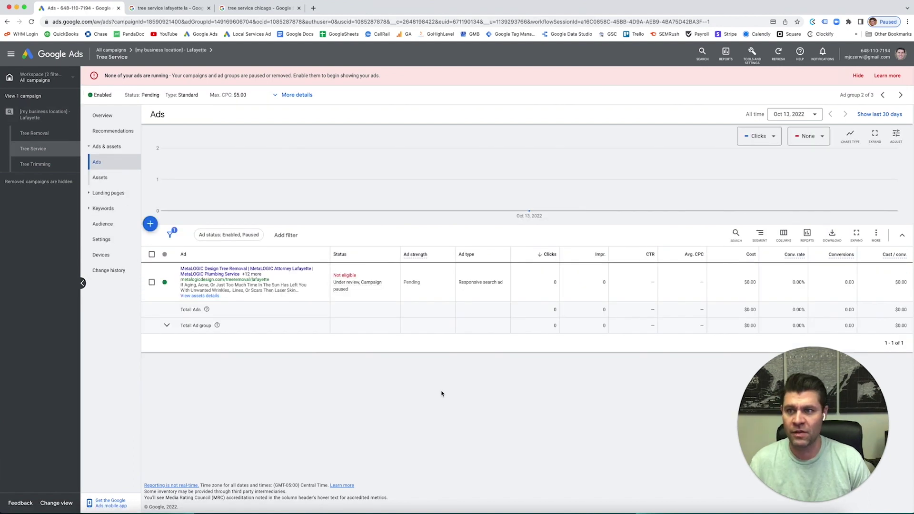